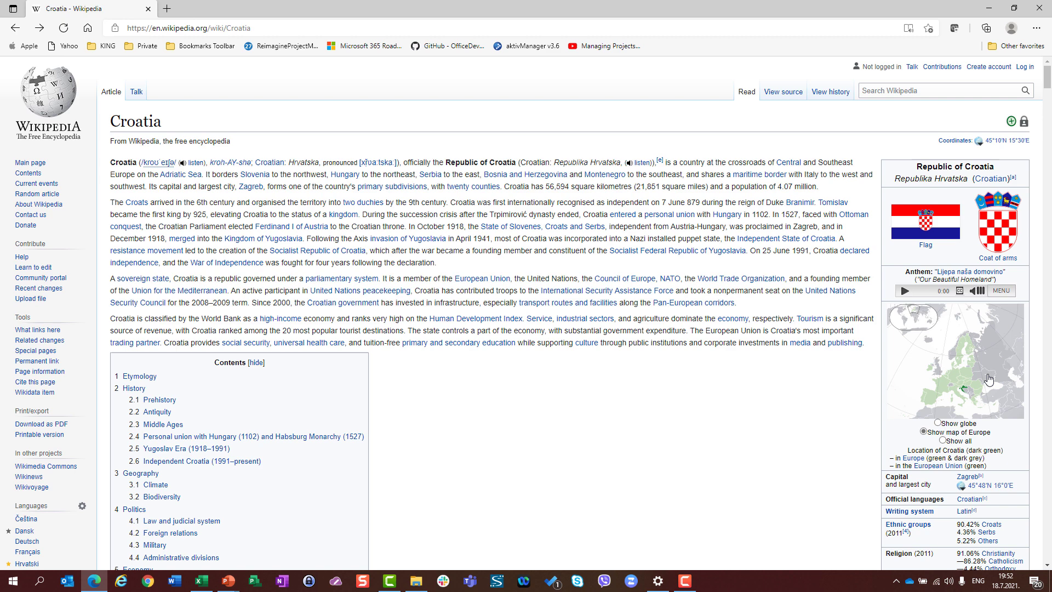
Enlarge the Croatia-in-Europe locator map from the infobox in the full-screen media viewer.
click(967, 384)
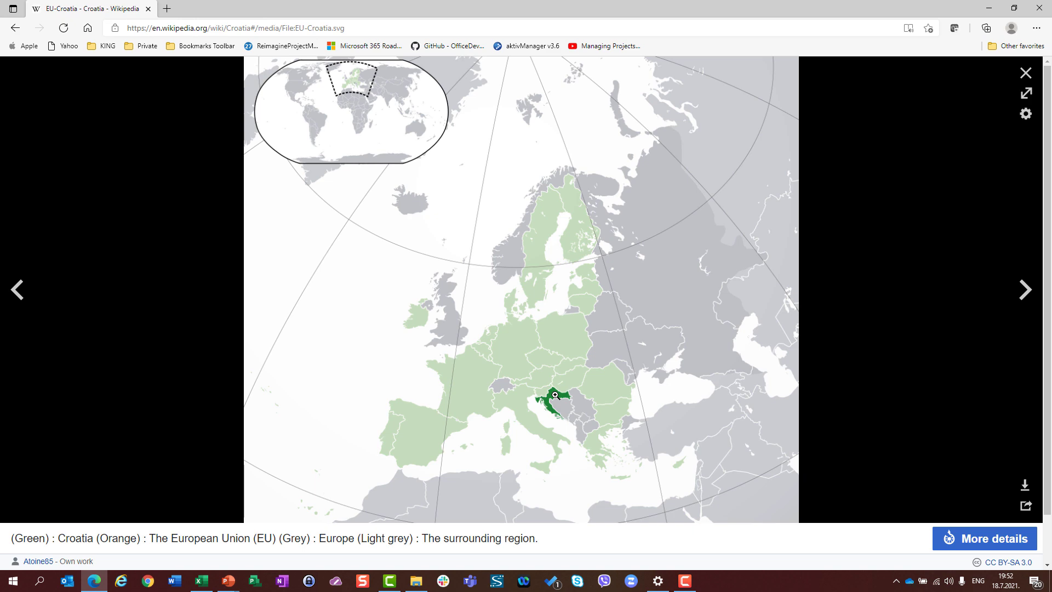
key(alt+Tab)
key(alt+Tab)
Enter 'office' in the address bar to load the Office 365 home page.
click(320, 28)
text(office.com)
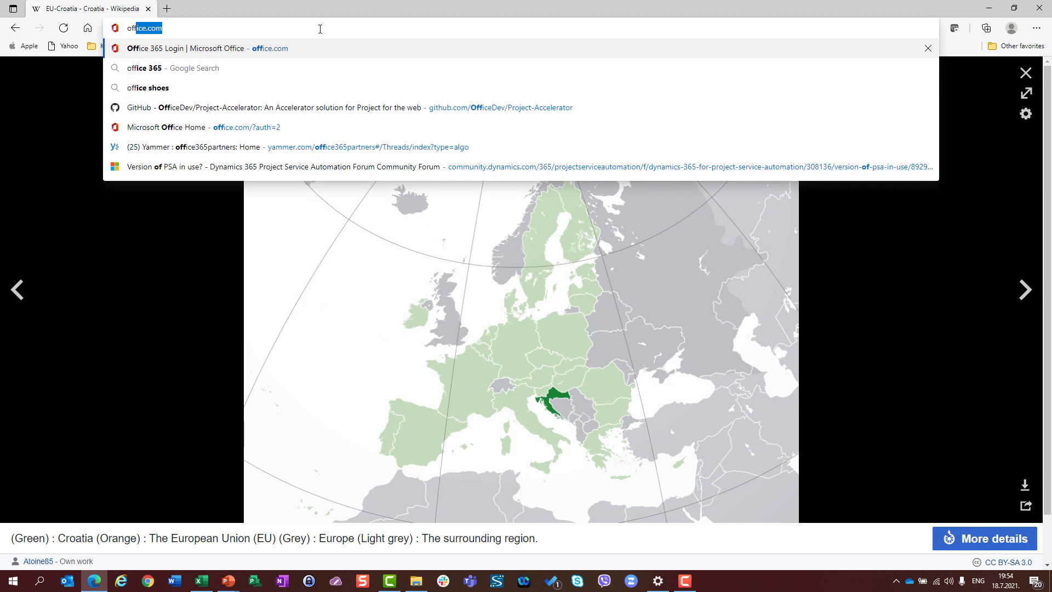
key(Return)
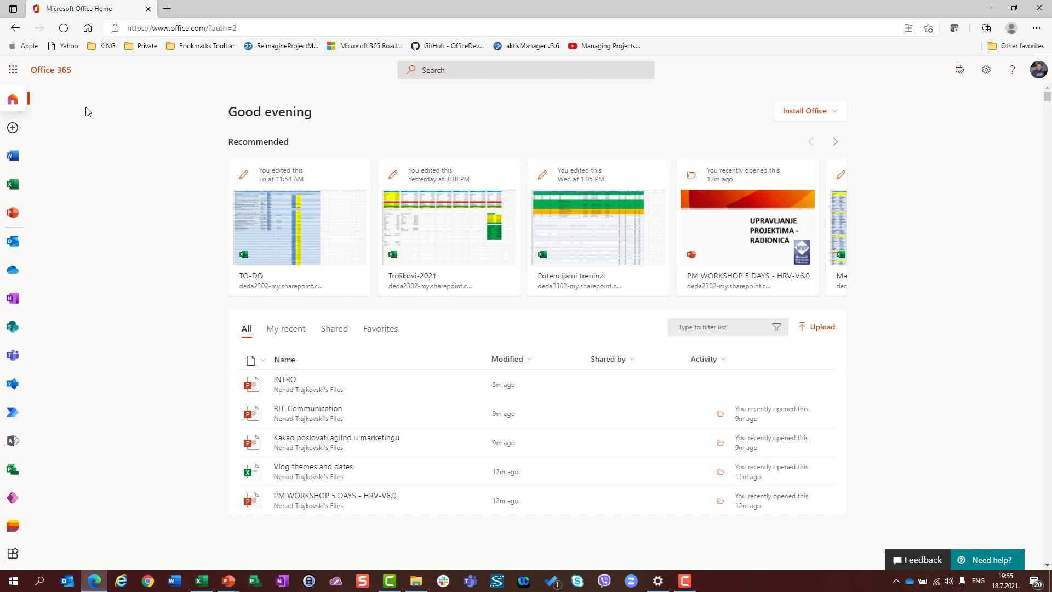
click(12, 72)
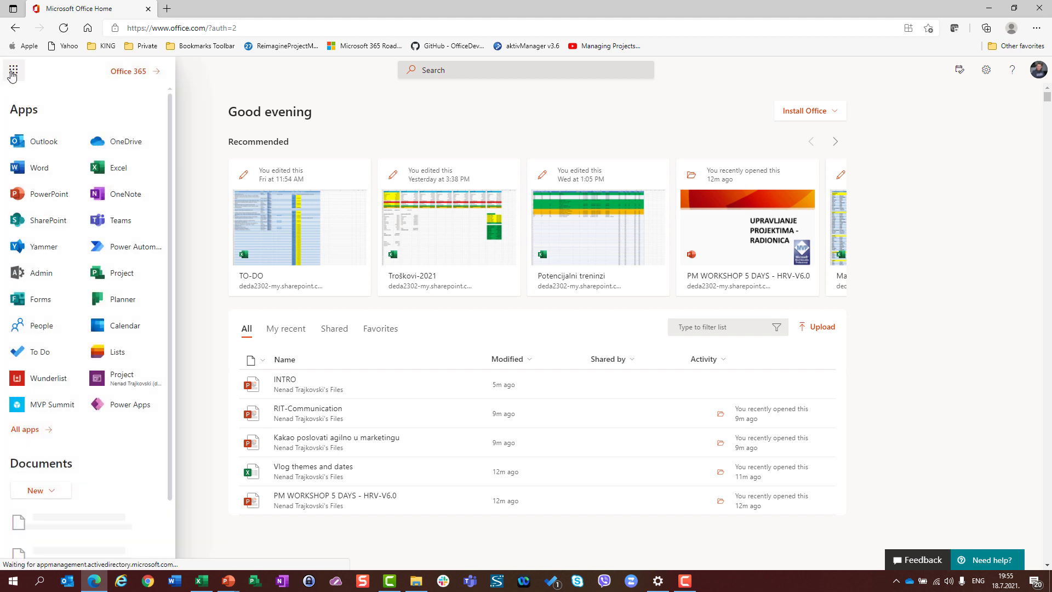
click(193, 26)
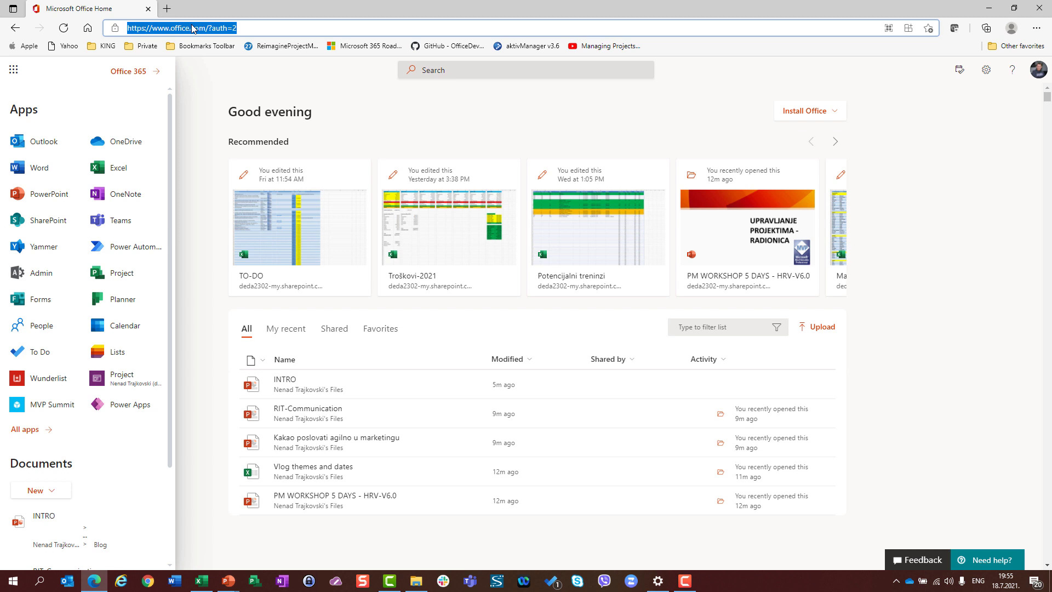
text(www.office)
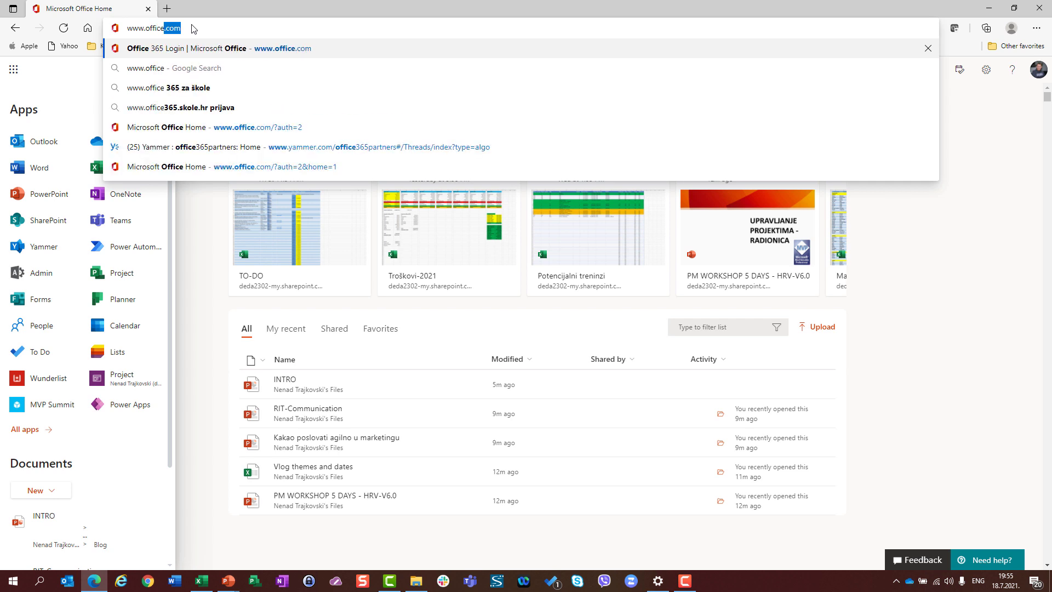
text(.com)
key(Return)
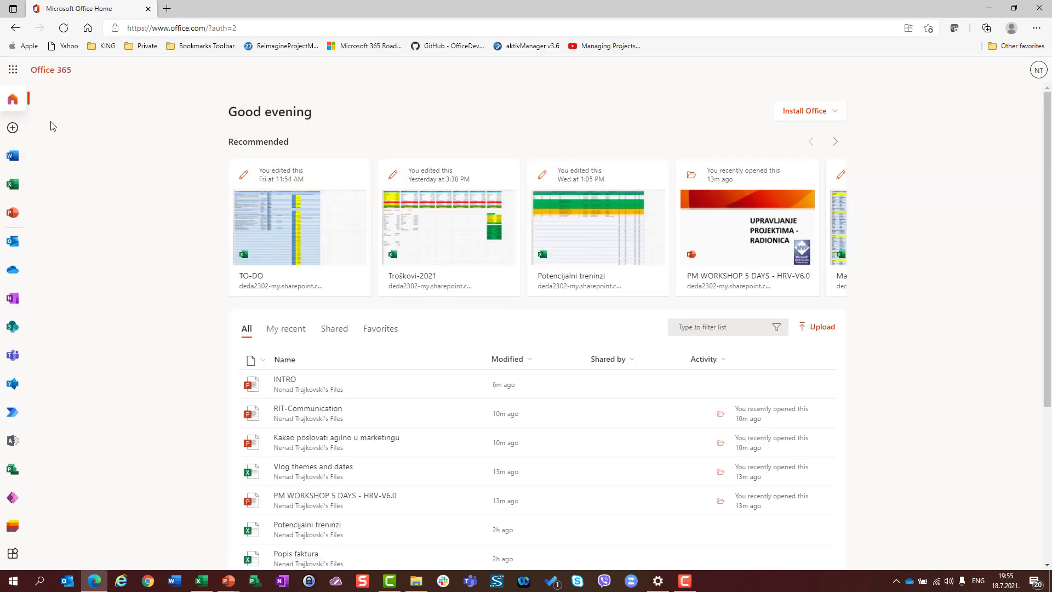
Show the complete list of Office 365 apps and scroll down to Project.
click(10, 71)
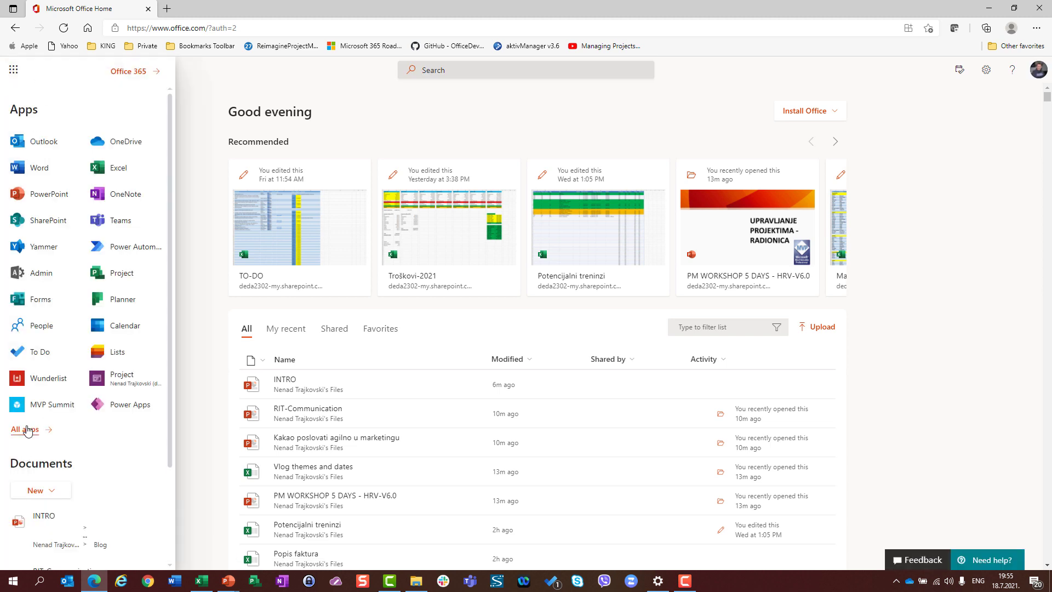
click(25, 429)
scroll(34, 198, down, 3)
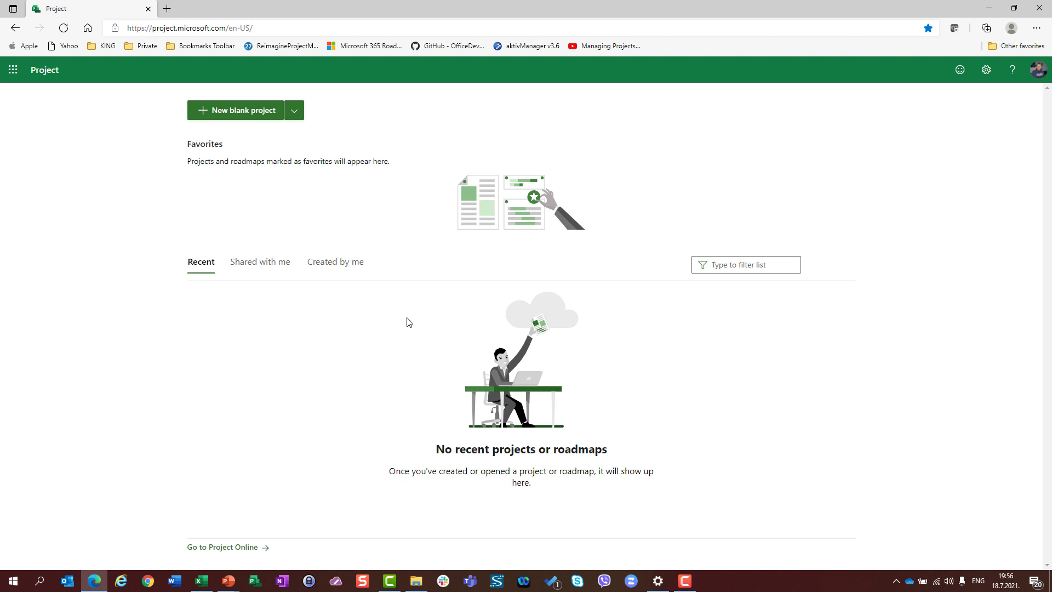
Switch to Project Professional on the taskbar and start a Blank Project, Project1.
click(250, 585)
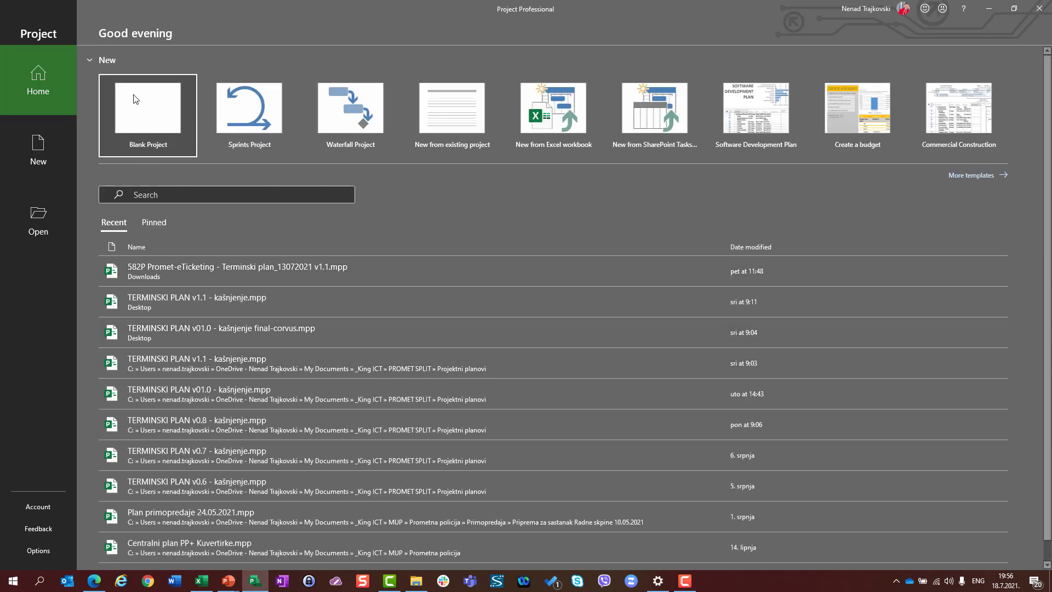
click(137, 99)
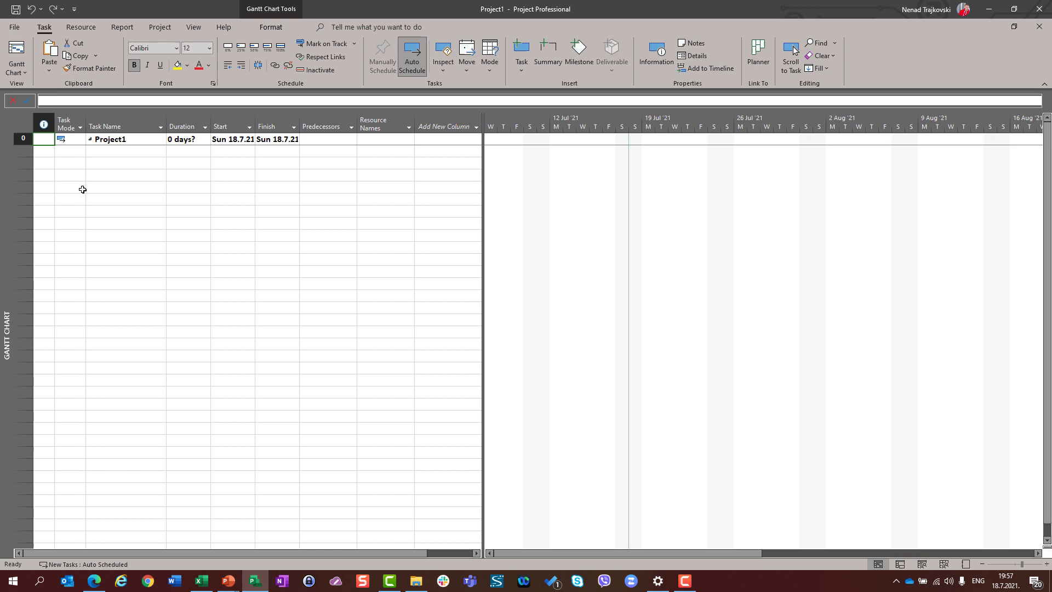
Enter tasks t1 and t2 below Project1, briefly switching to the browser and back.
click(109, 163)
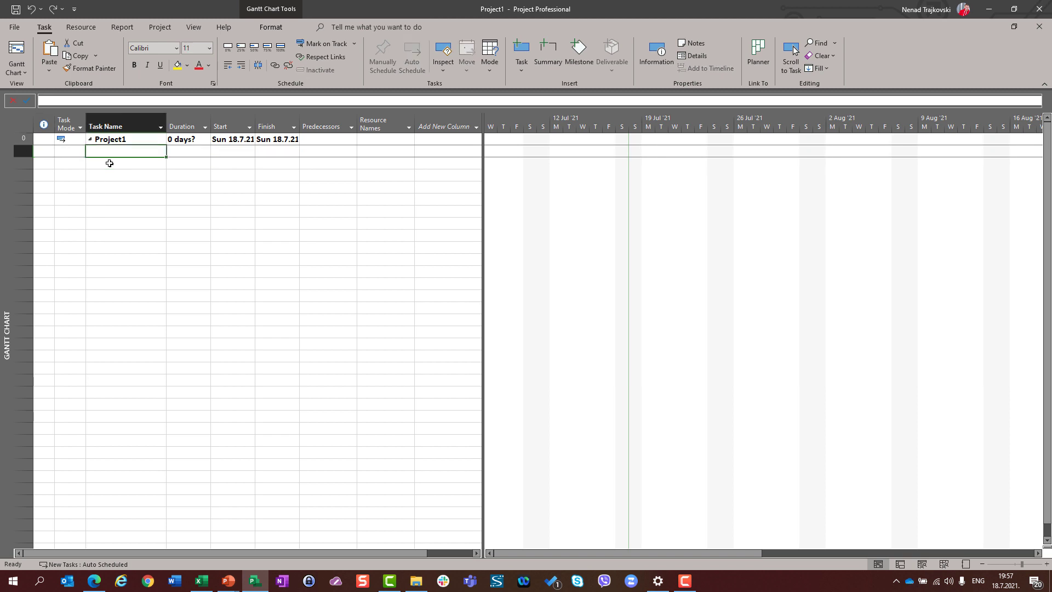
text(t1)
key(Return)
text(t2)
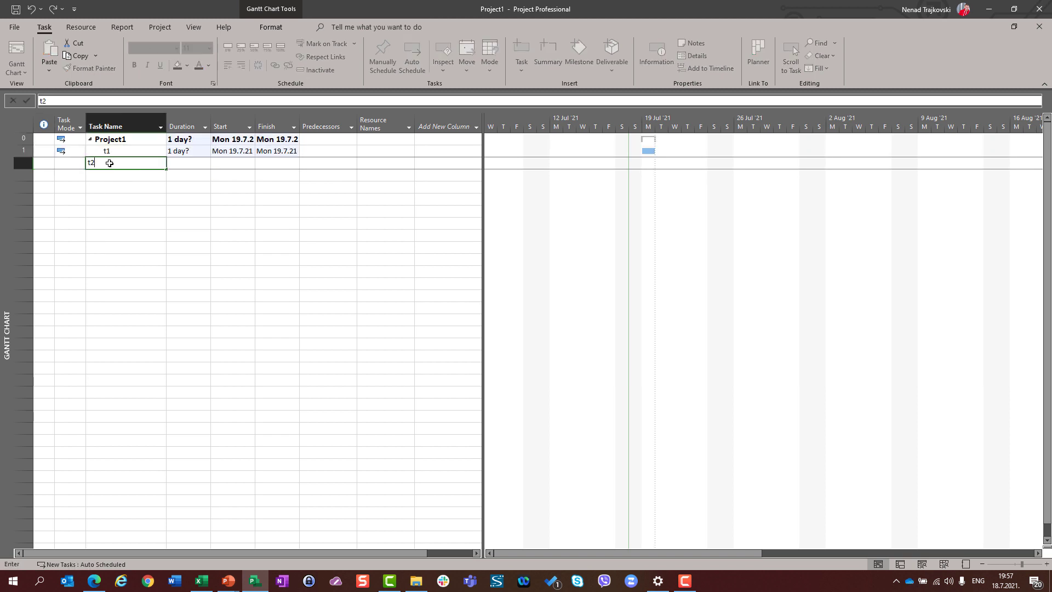
key(Return)
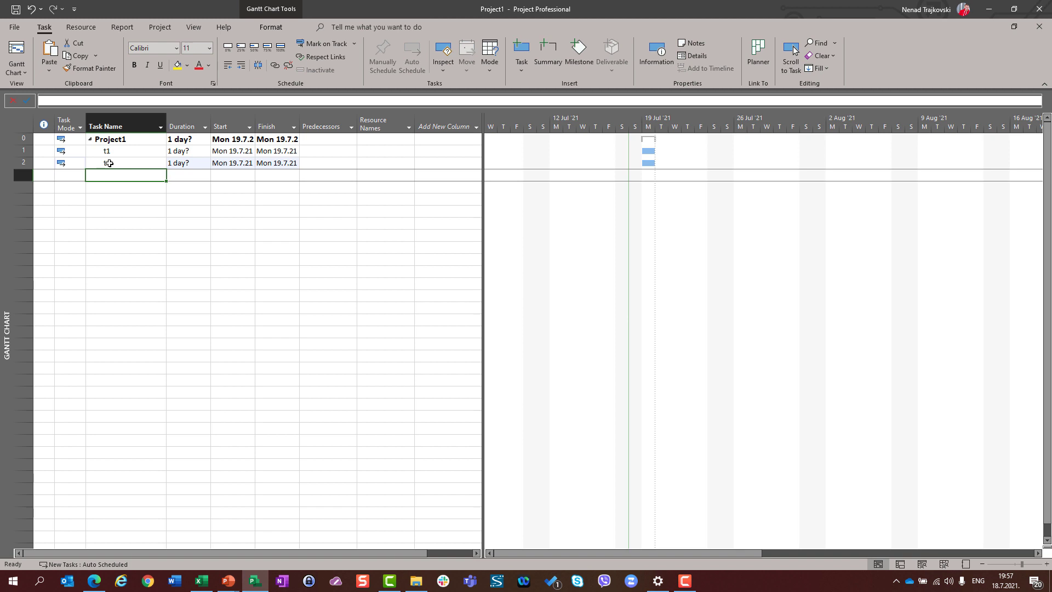
key(alt+Tab)
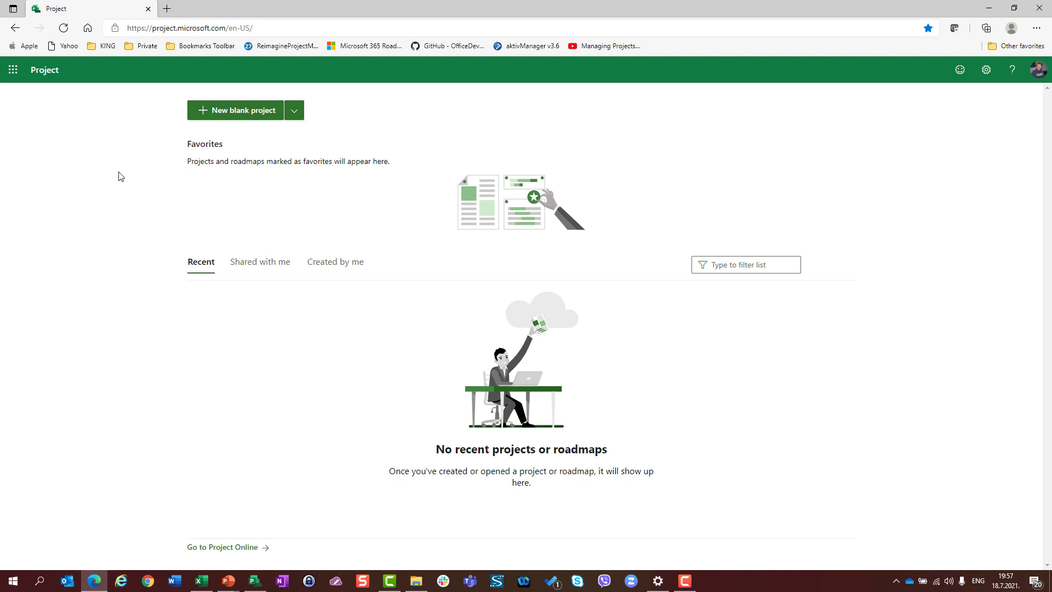
key(alt+Tab)
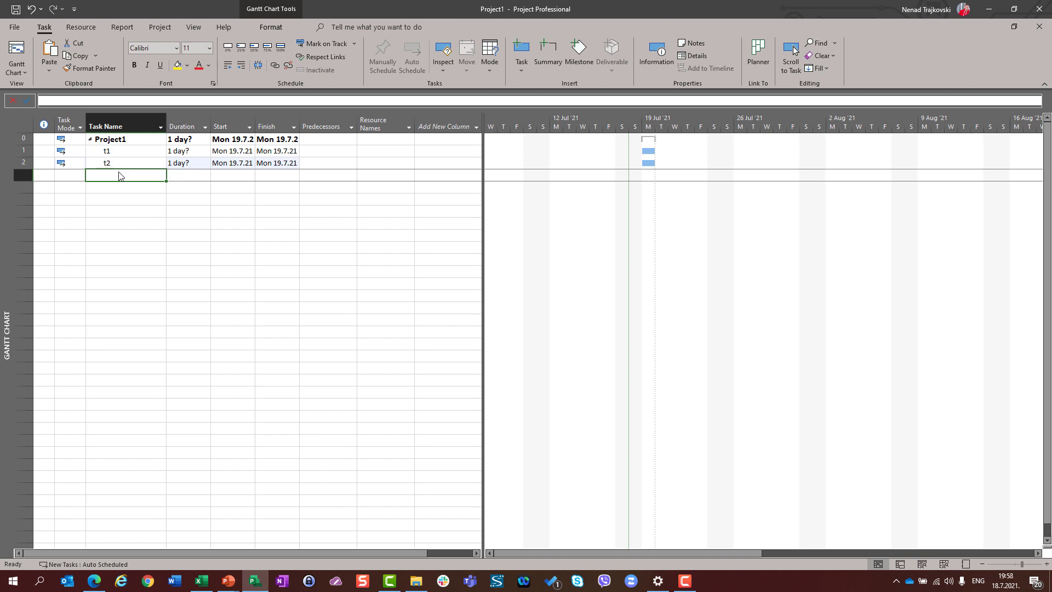
Switch from Project Professional to the Edge window showing project.microsoft.com.
key(alt+Tab)
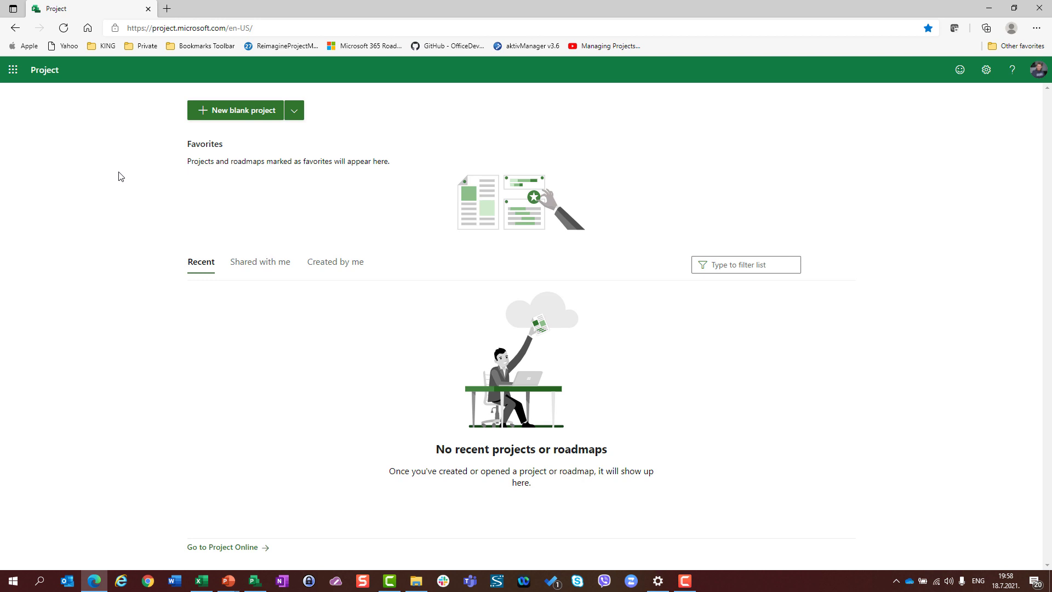
key(alt+Tab)
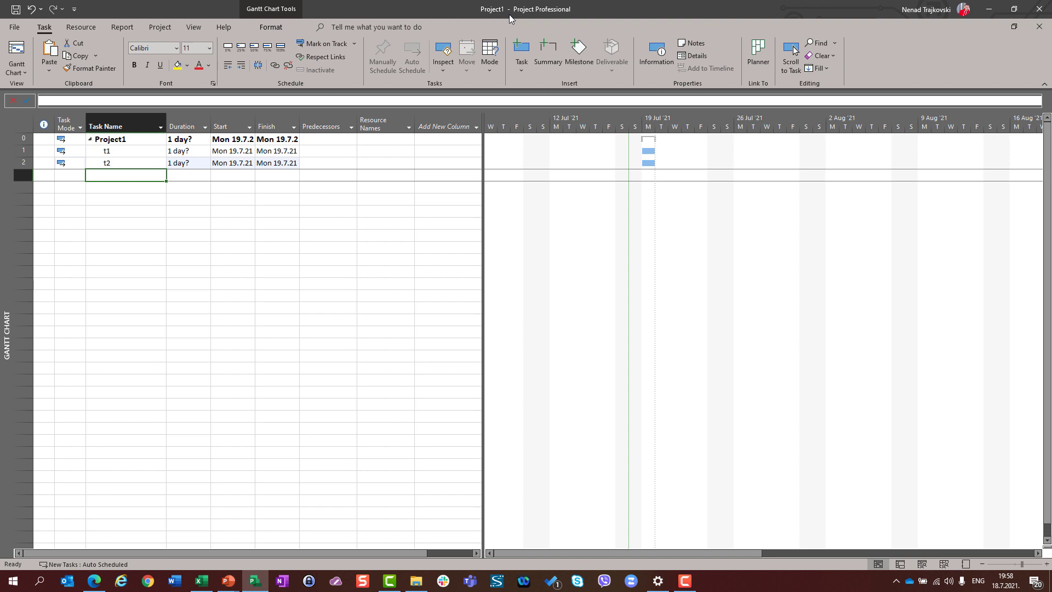
key(alt+Tab)
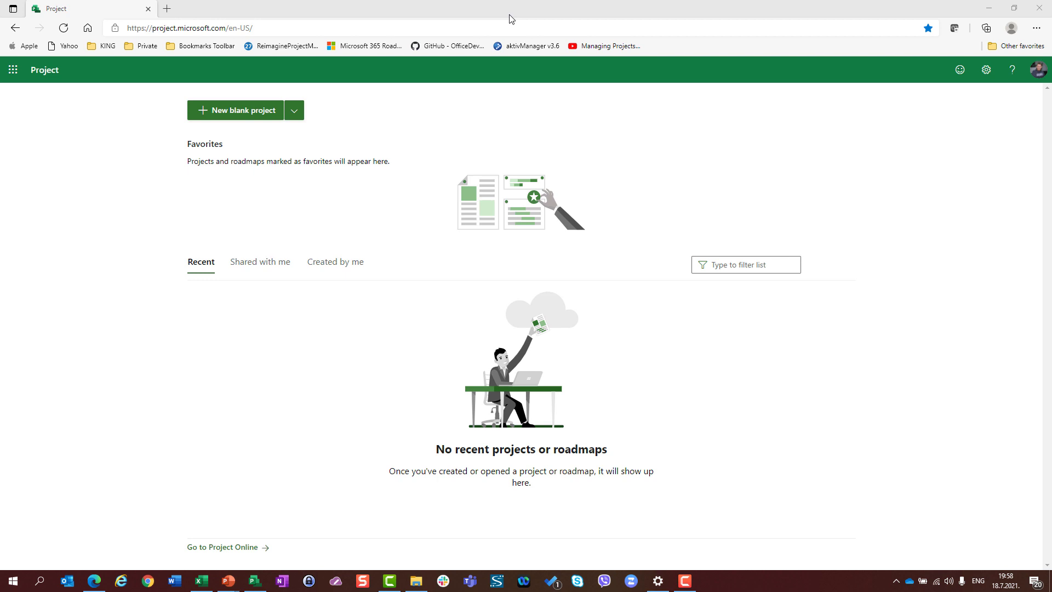
click(509, 19)
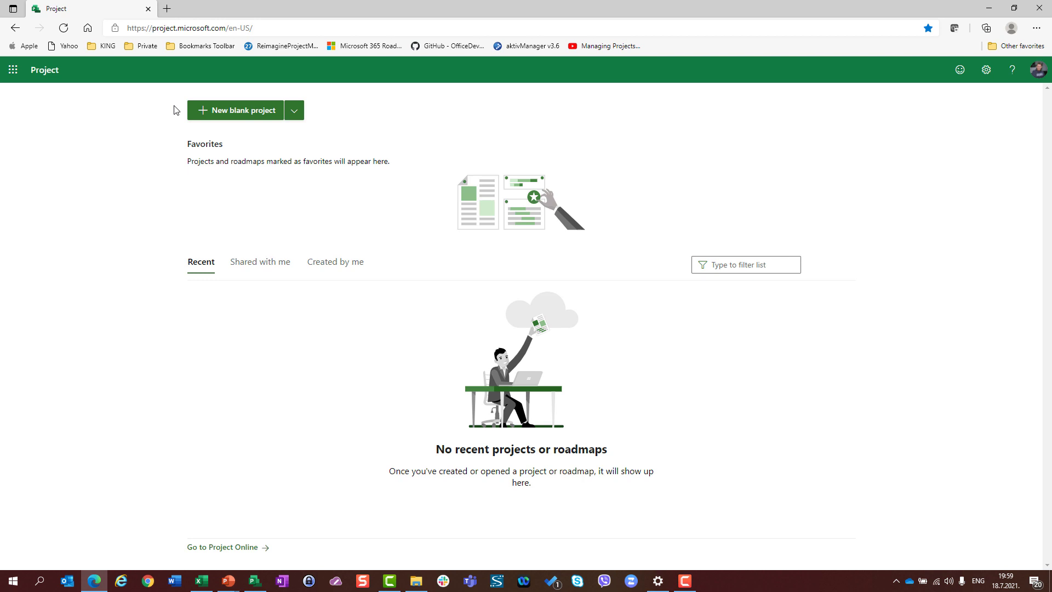
Open the Microsoft 365 Roadmap bookmark and scroll to its 11 Microsoft Project updates.
click(378, 52)
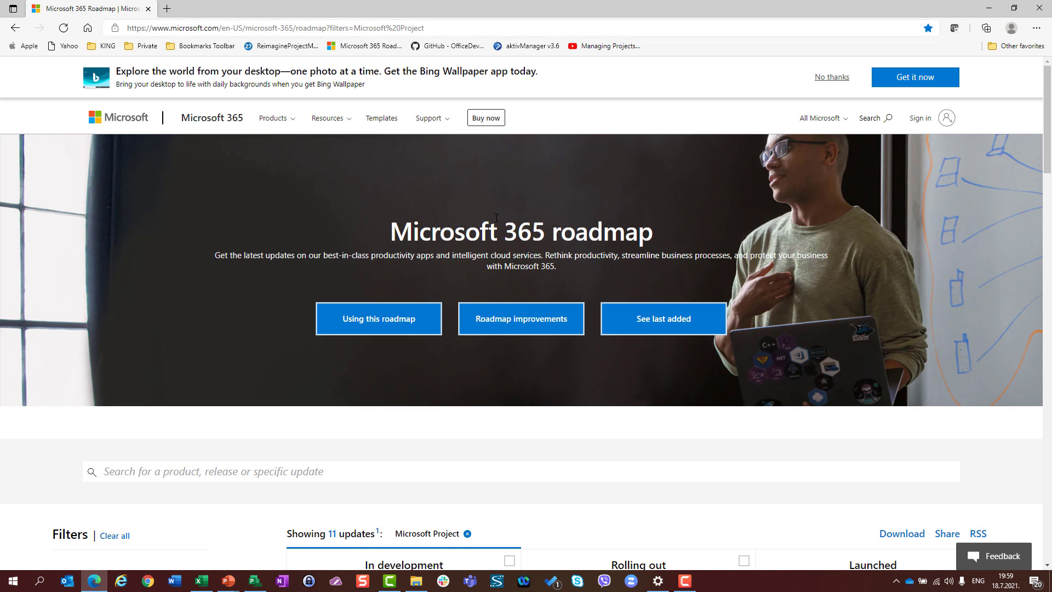
scroll(246, 204, down, 5)
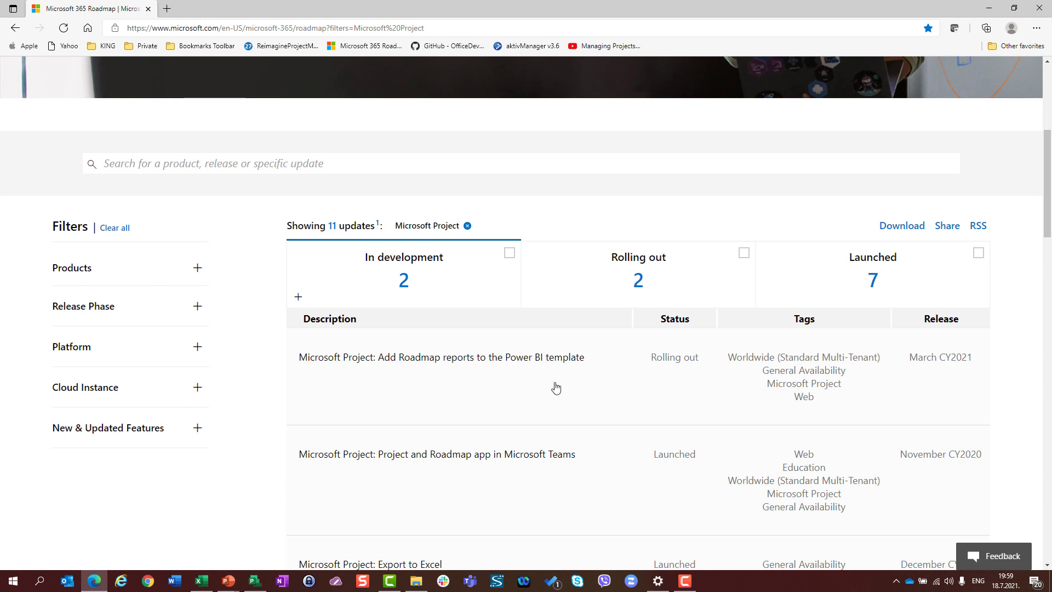
Close Project Professional, choosing not to save the changes to Project1.
key(alt+Tab)
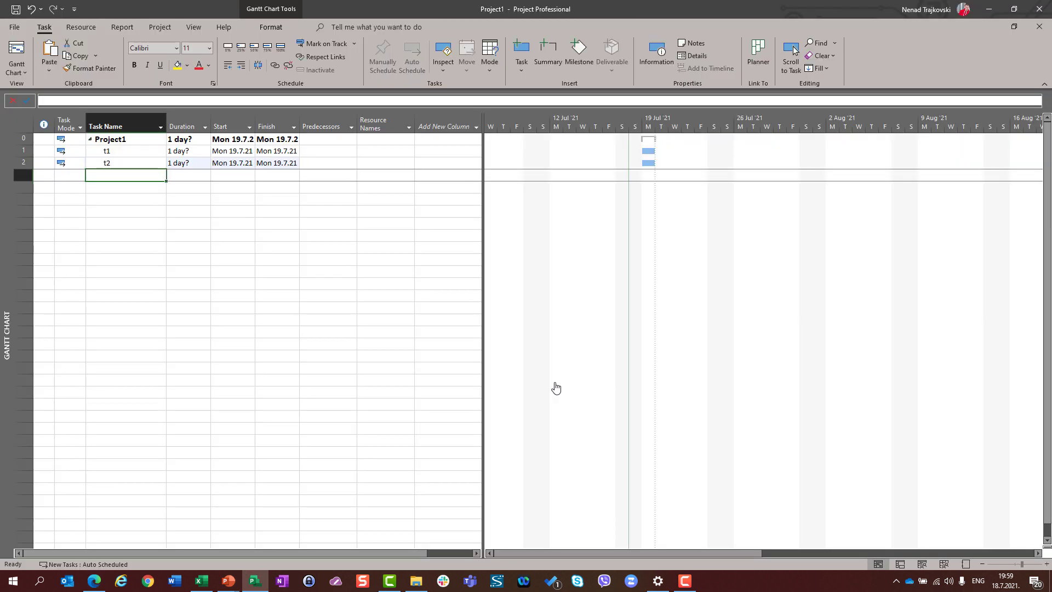
click(1039, 15)
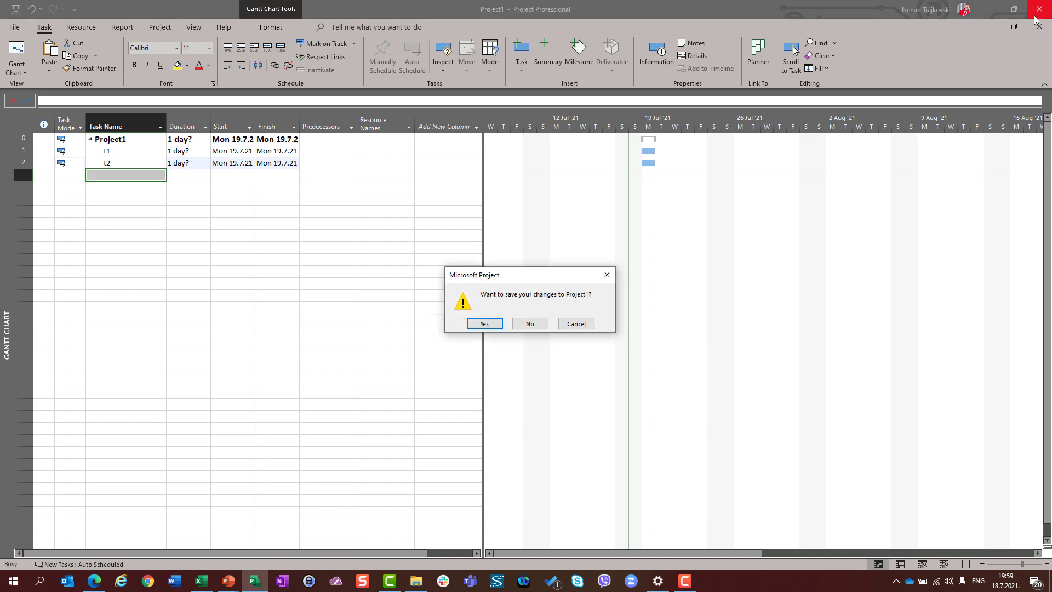
click(519, 327)
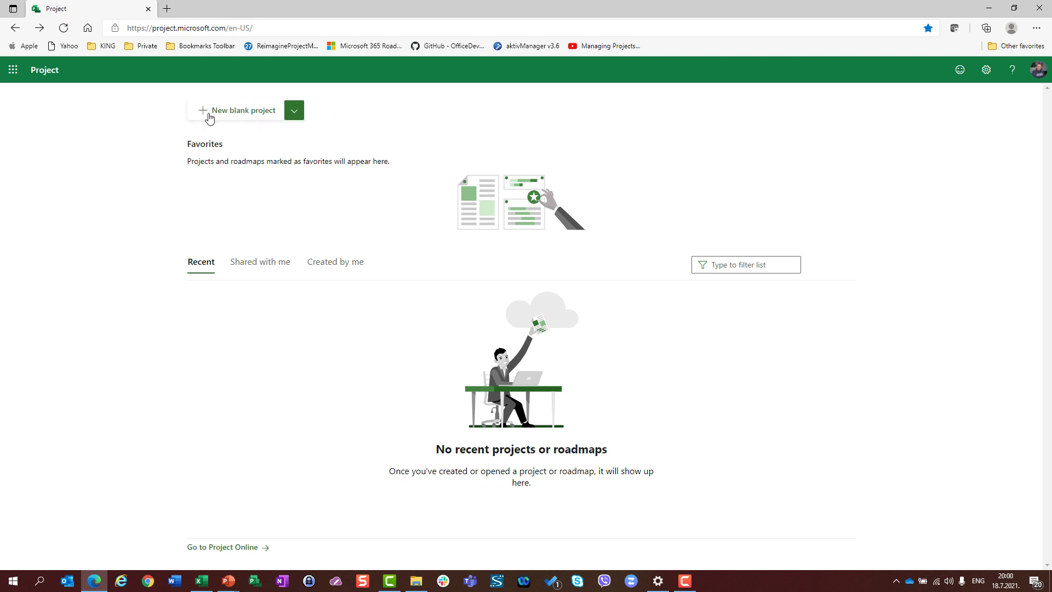
Create a new blank project, view it as Board and Timeline, then return to Grid.
click(209, 117)
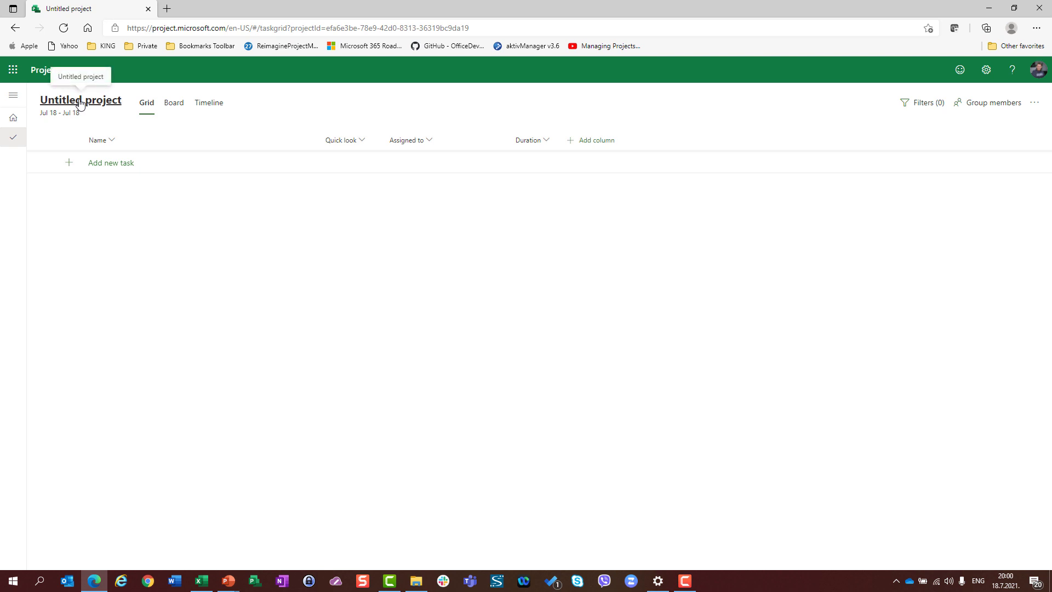
click(174, 108)
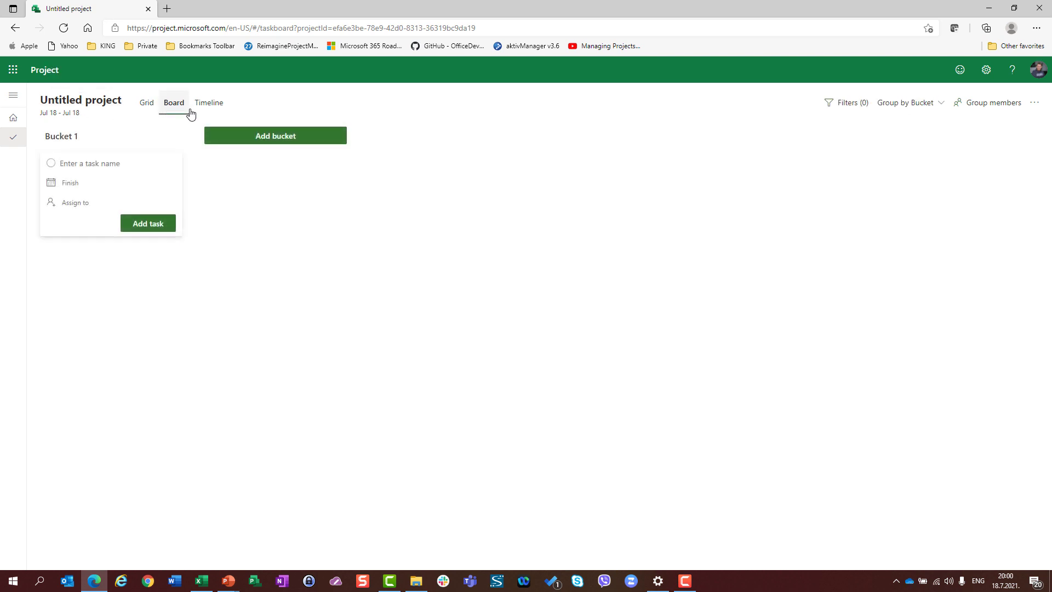
click(207, 105)
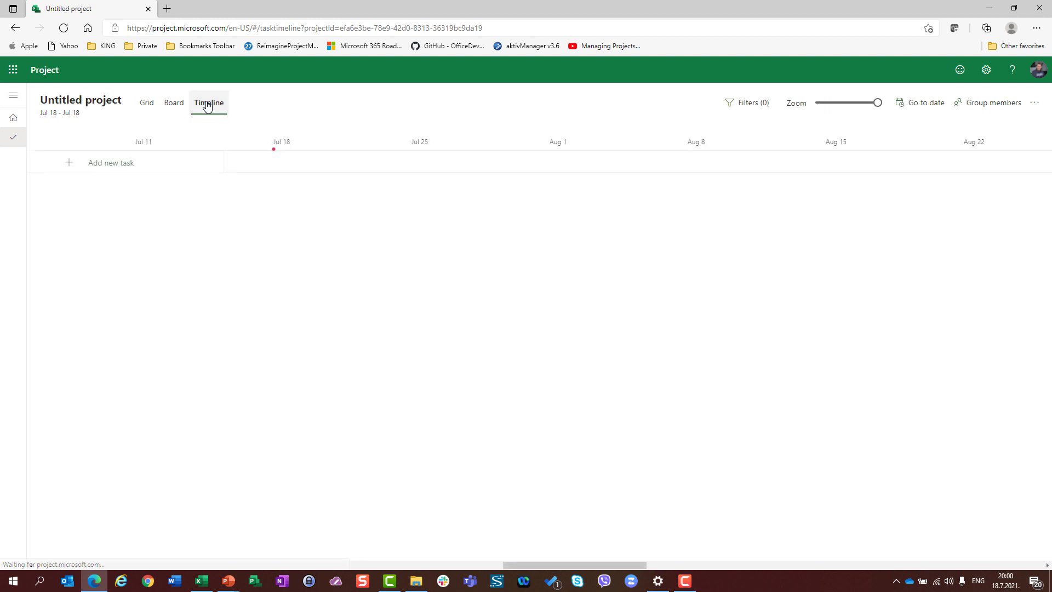
click(152, 109)
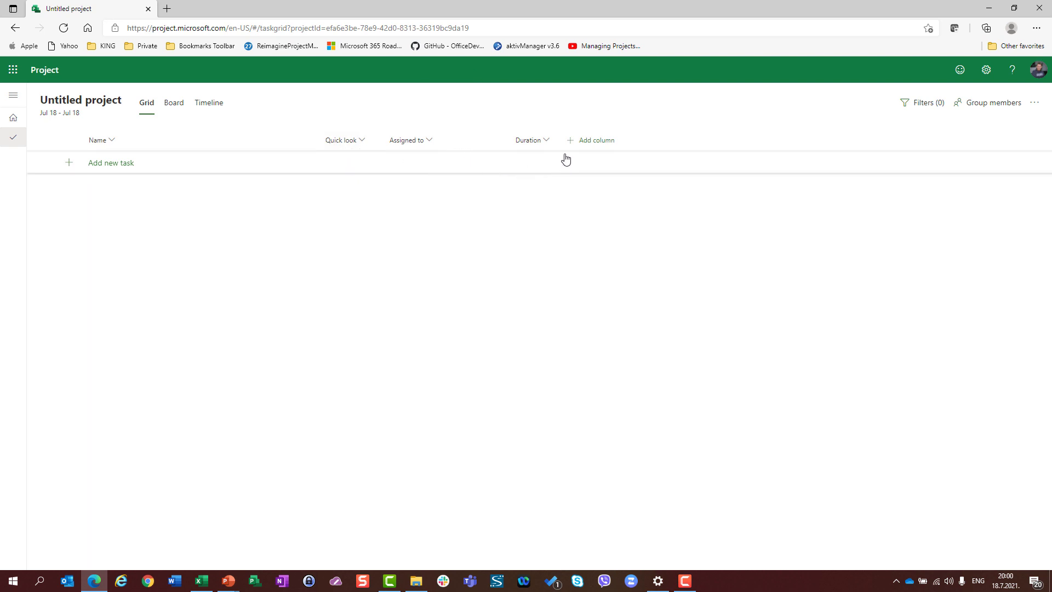
click(582, 145)
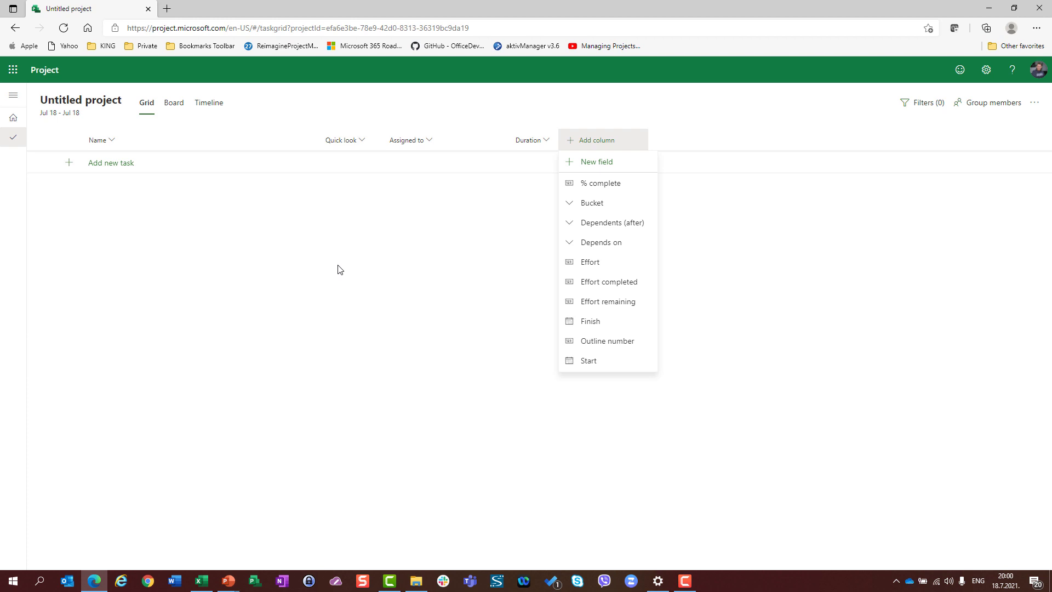
click(329, 279)
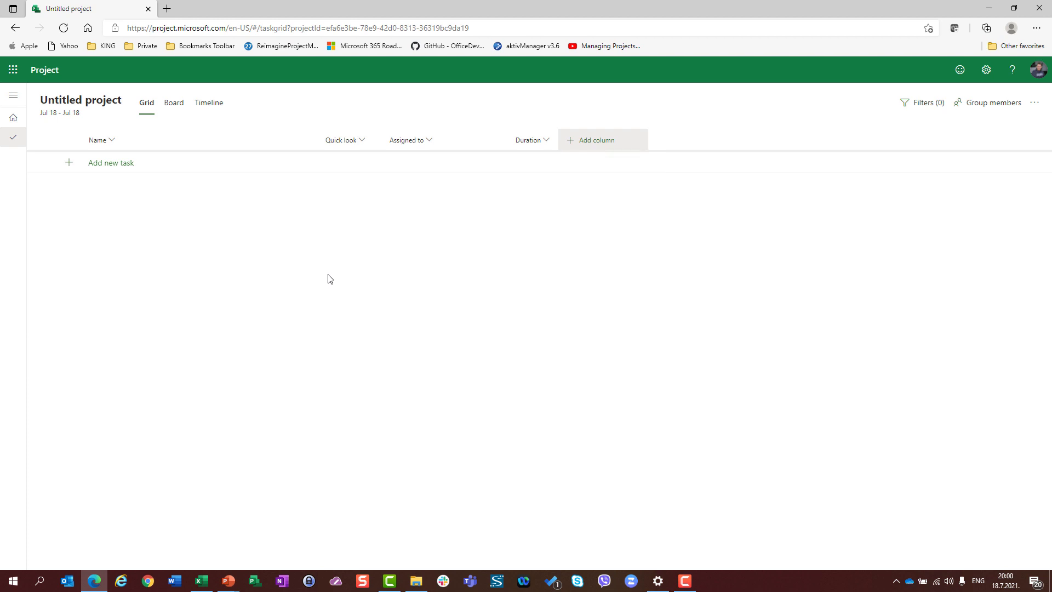